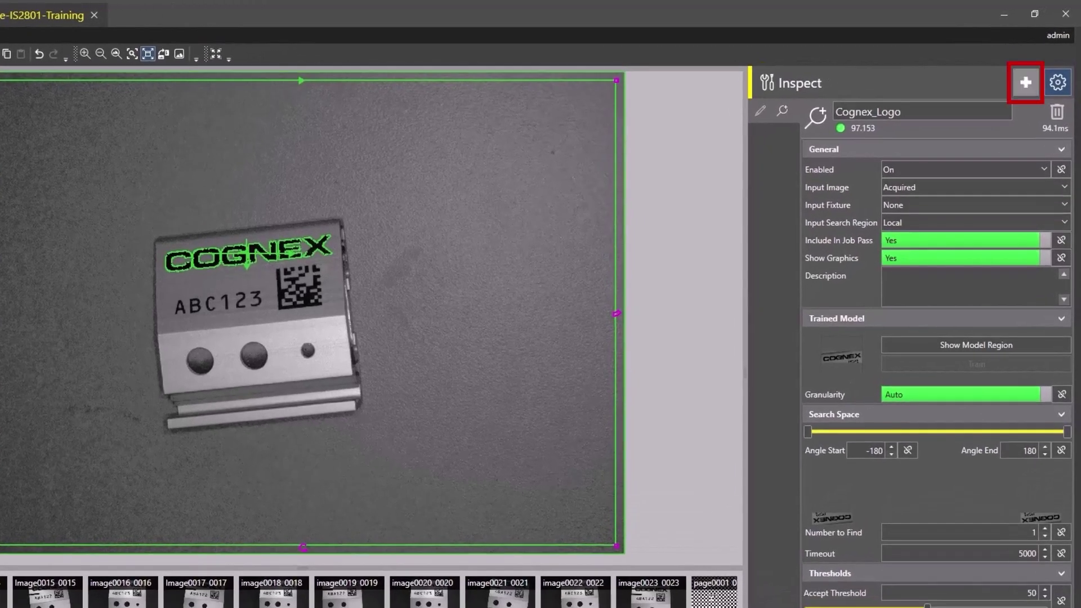
# - Add a Read ID tool with its search region fitted and rotated onto the data-matrix code
pyautogui.click(1025, 82)
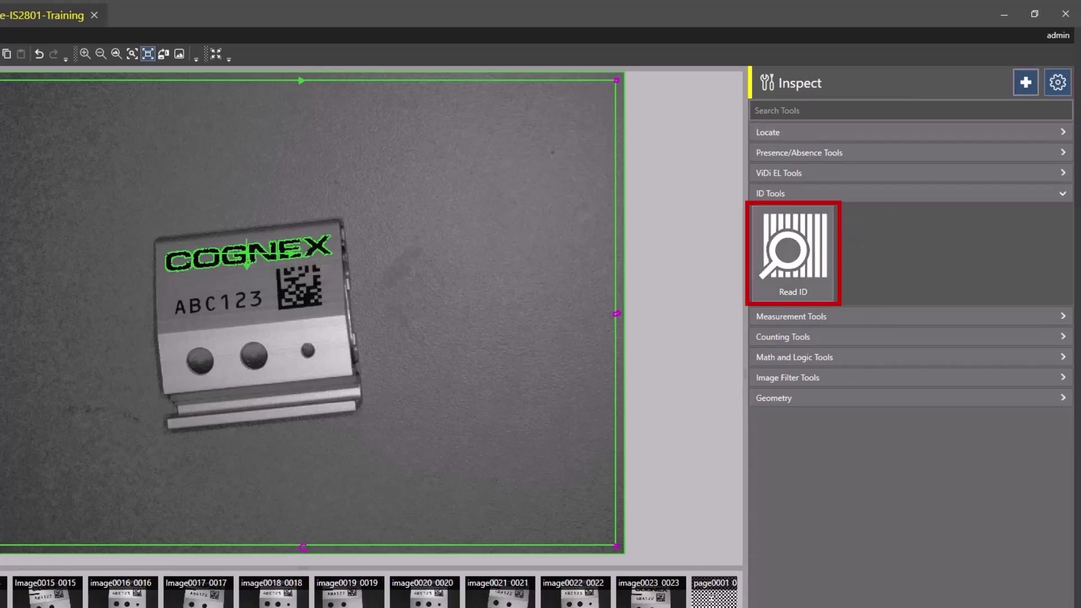
pyautogui.click(793, 252)
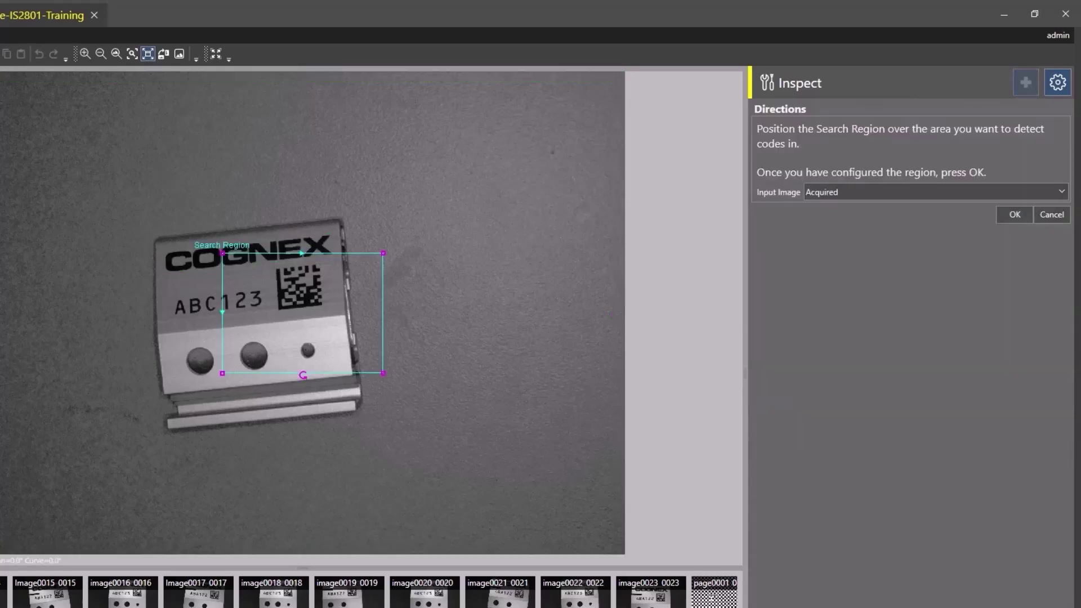
pyautogui.moveTo(303, 312); pyautogui.dragTo(348, 317)
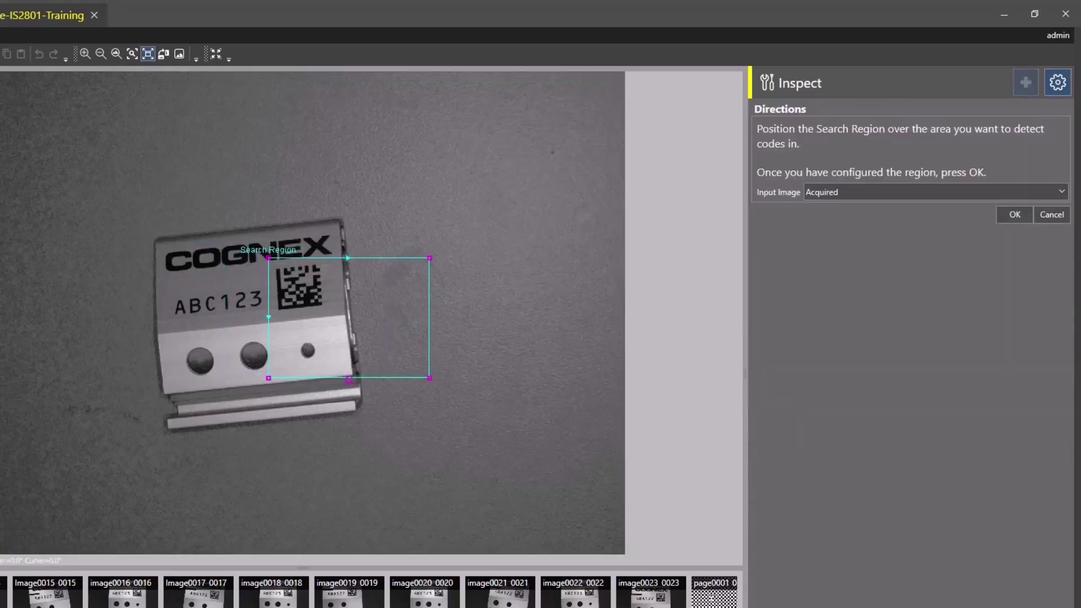
pyautogui.moveTo(349, 378); pyautogui.dragTo(349, 323)
pyautogui.moveTo(429, 290); pyautogui.dragTo(331, 290)
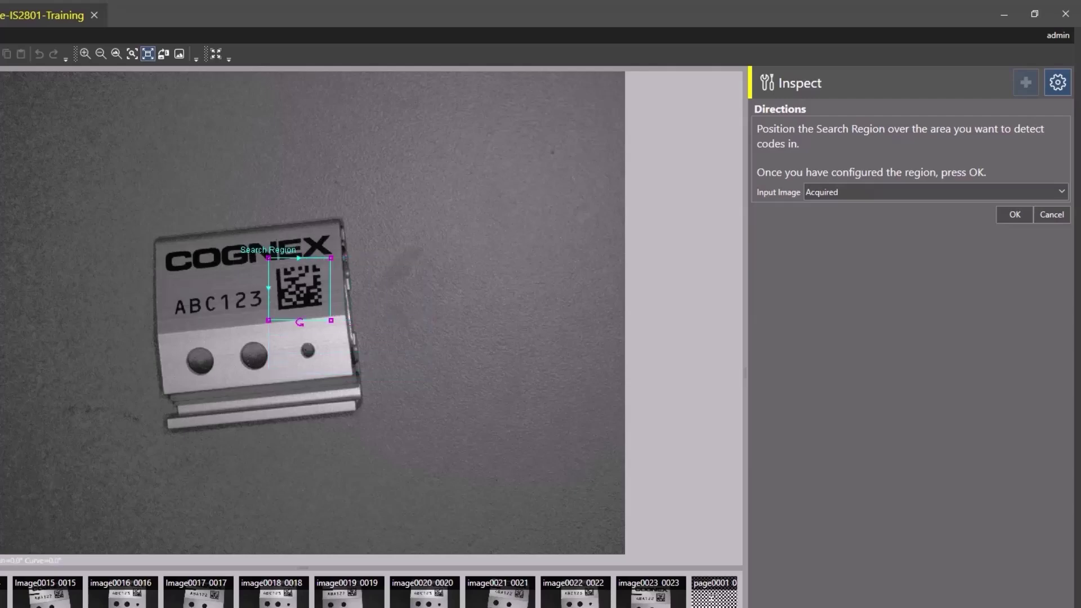
pyautogui.moveTo(299, 323); pyautogui.dragTo(306, 321)
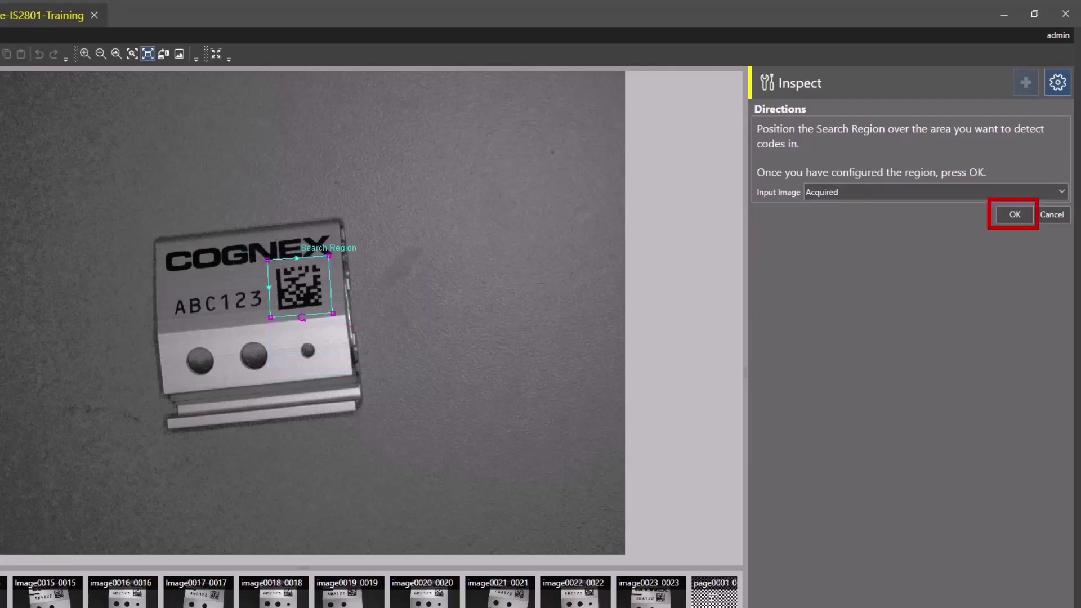
pyautogui.click(1014, 214)
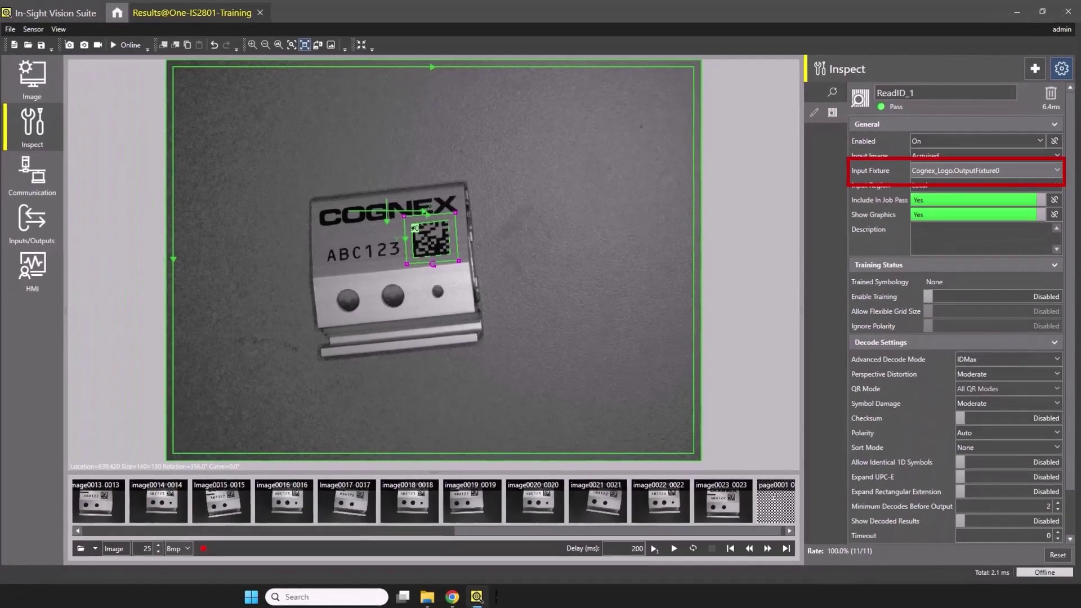
pyautogui.click(36, 174)
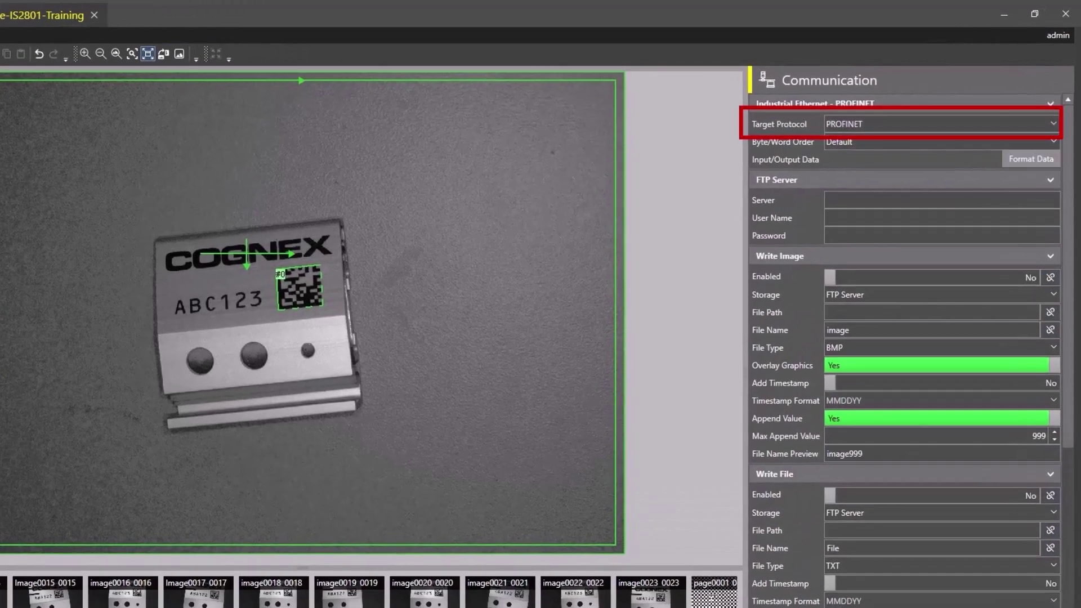
# - In Format Data, add ReadID1.Result00.String as an 8-byte PROFINET output
pyautogui.click(1032, 159)
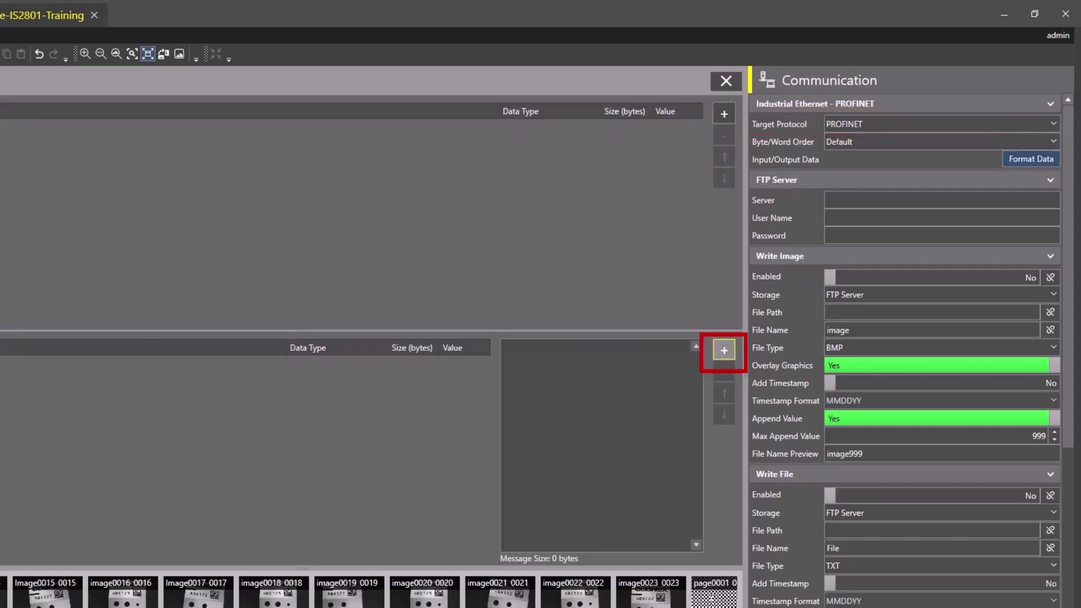
pyautogui.click(724, 350)
pyautogui.click(764, 393)
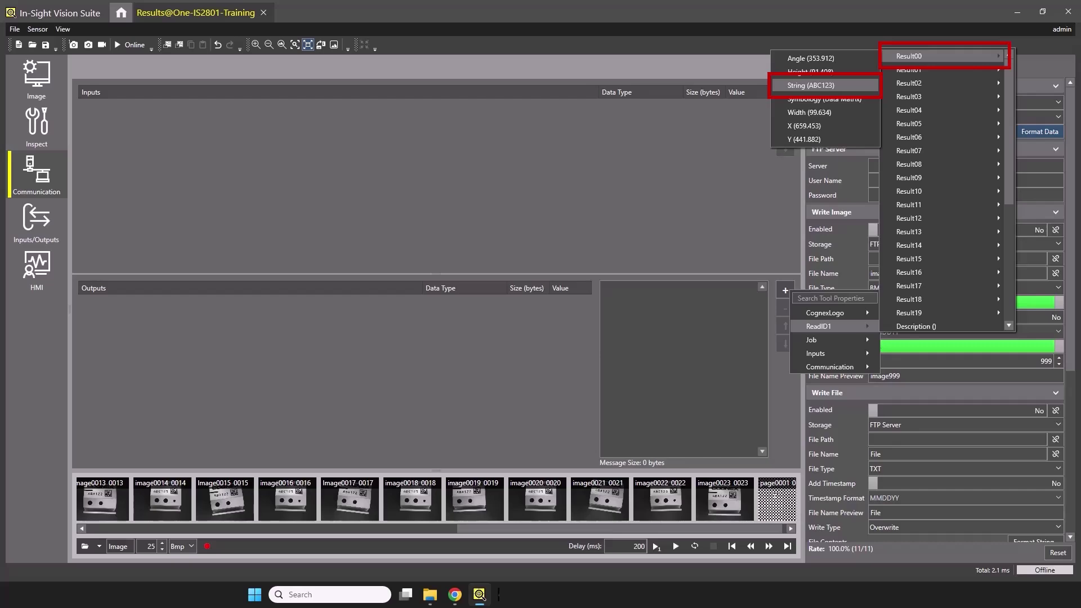
pyautogui.click(811, 85)
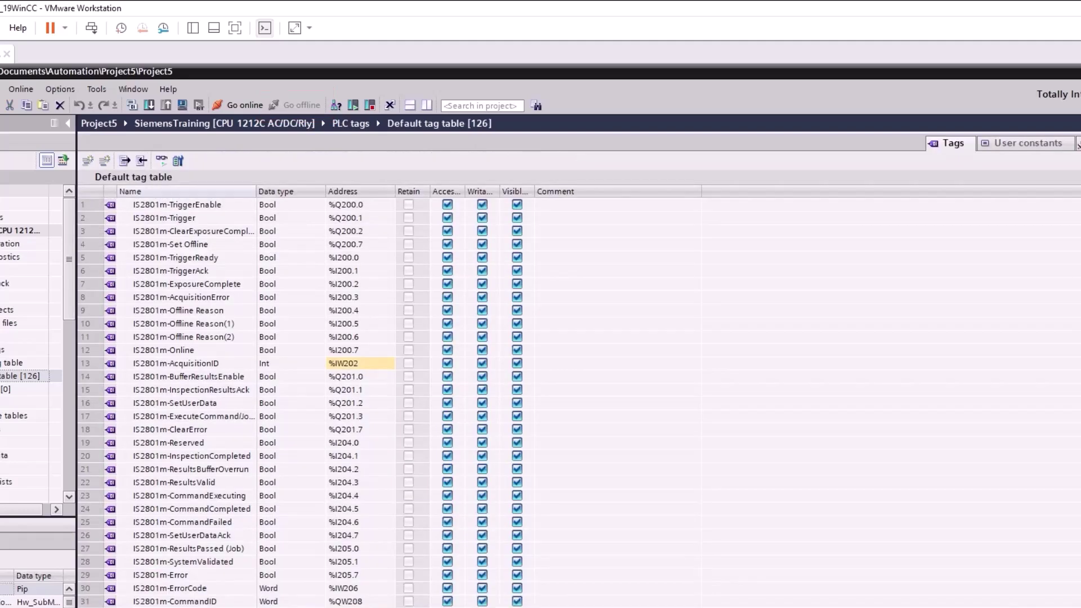
pyautogui.scroll(-10, 540, 380)
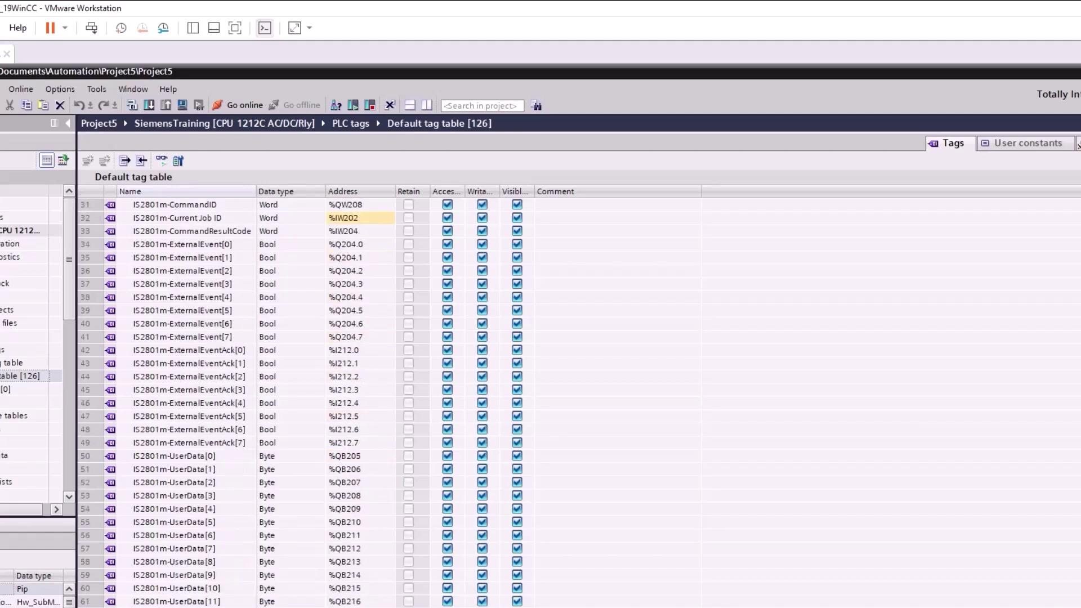
pyautogui.scroll(-5, 541, 380)
pyautogui.scroll(-5, 541, 380)
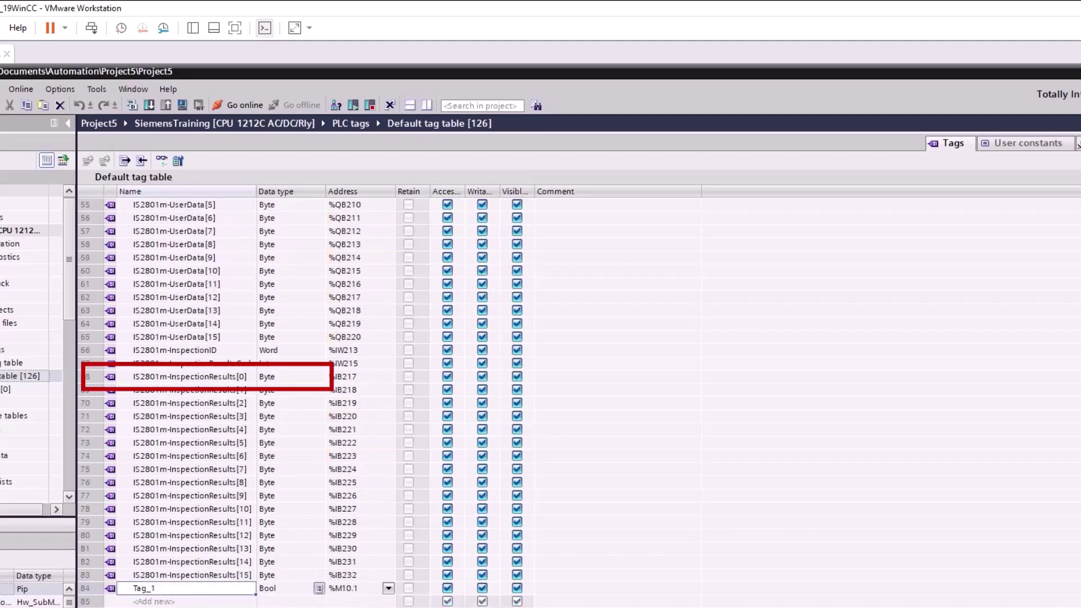
# - Set InspectionResults[0] through [5] to data type Char in the Default tag table
pyautogui.click(287, 377)
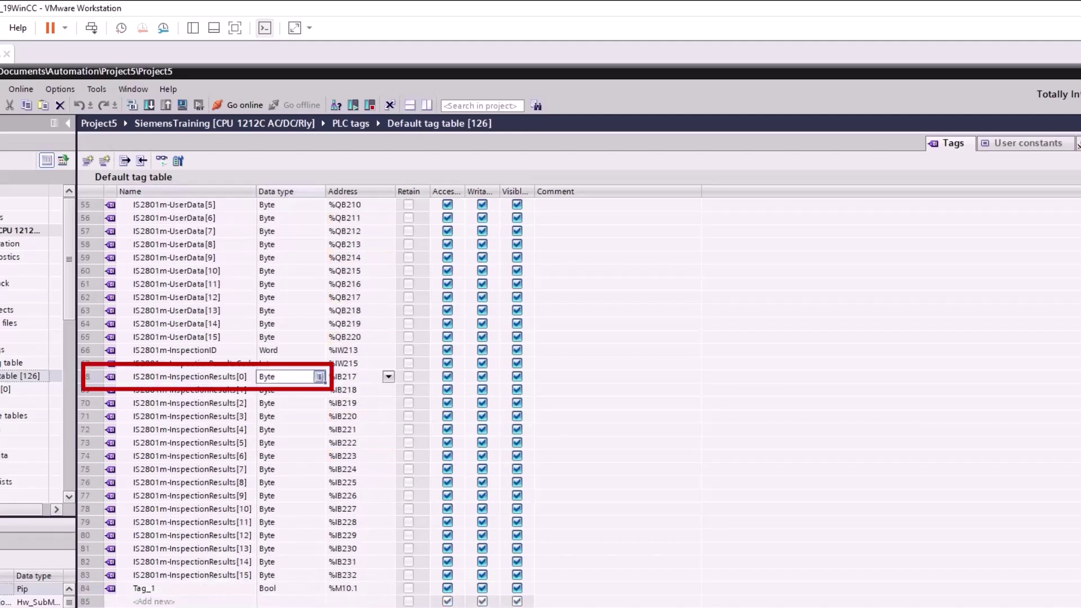
pyautogui.click(320, 377)
pyautogui.click(269, 429)
pyautogui.click(288, 389)
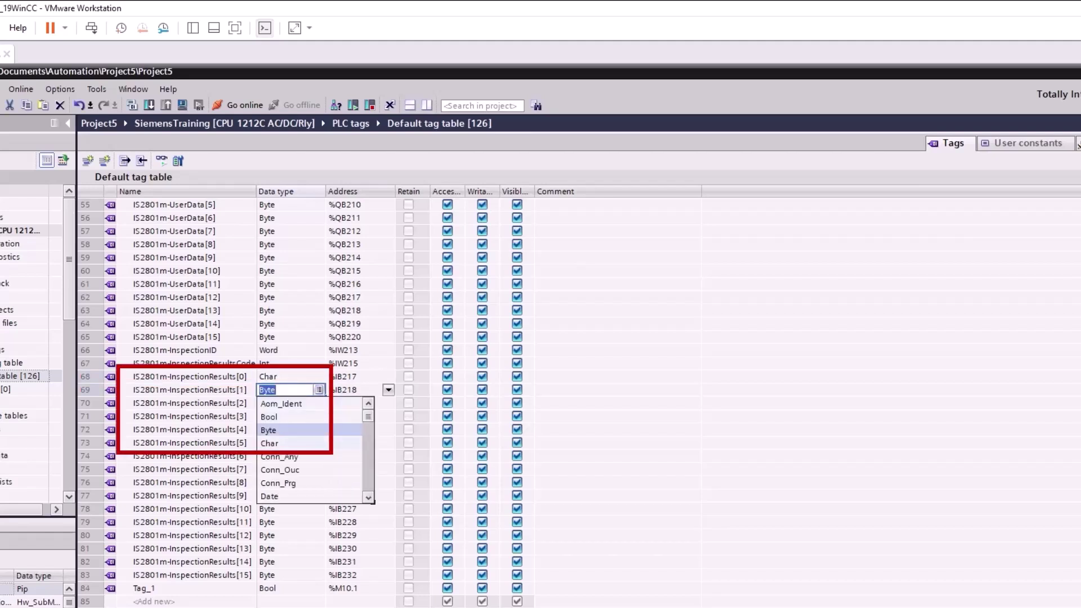
pyautogui.click(269, 443)
pyautogui.click(287, 403)
pyautogui.click(269, 457)
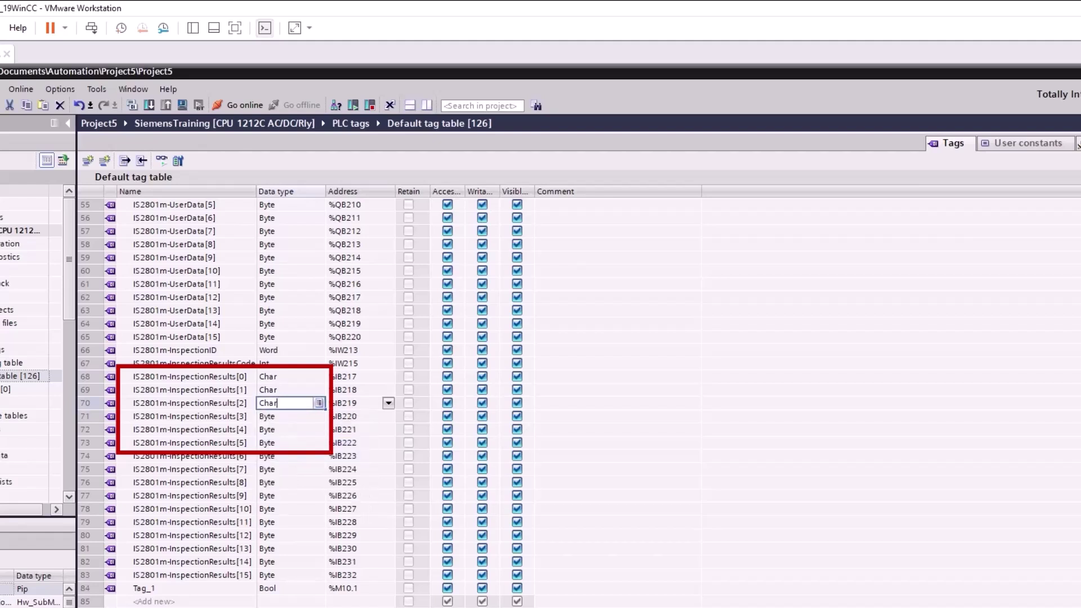
pyautogui.click(287, 417)
pyautogui.click(319, 416)
pyautogui.click(269, 470)
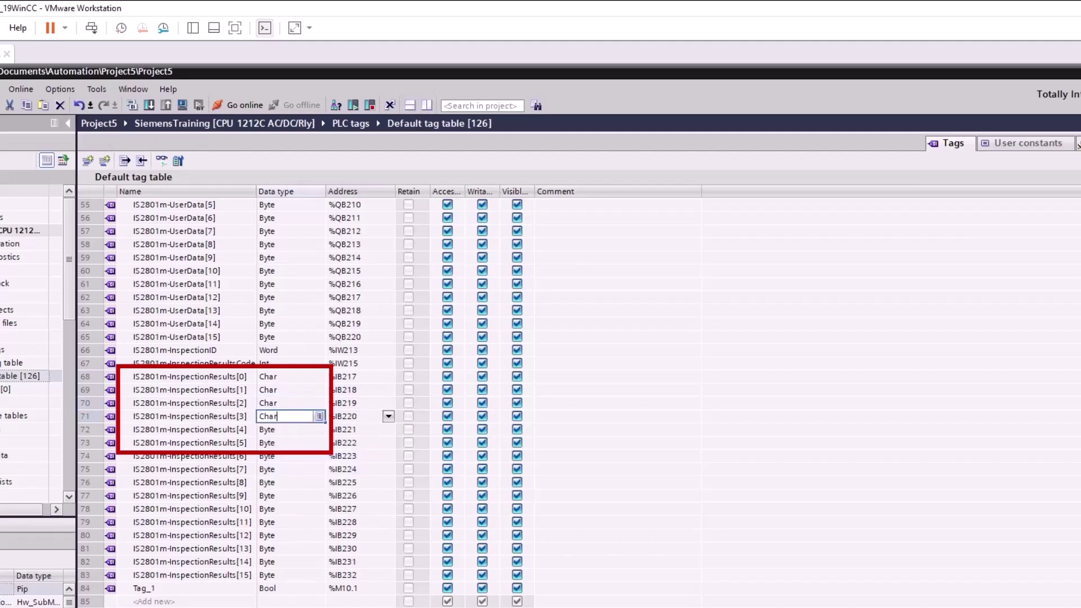
pyautogui.click(288, 429)
pyautogui.click(268, 482)
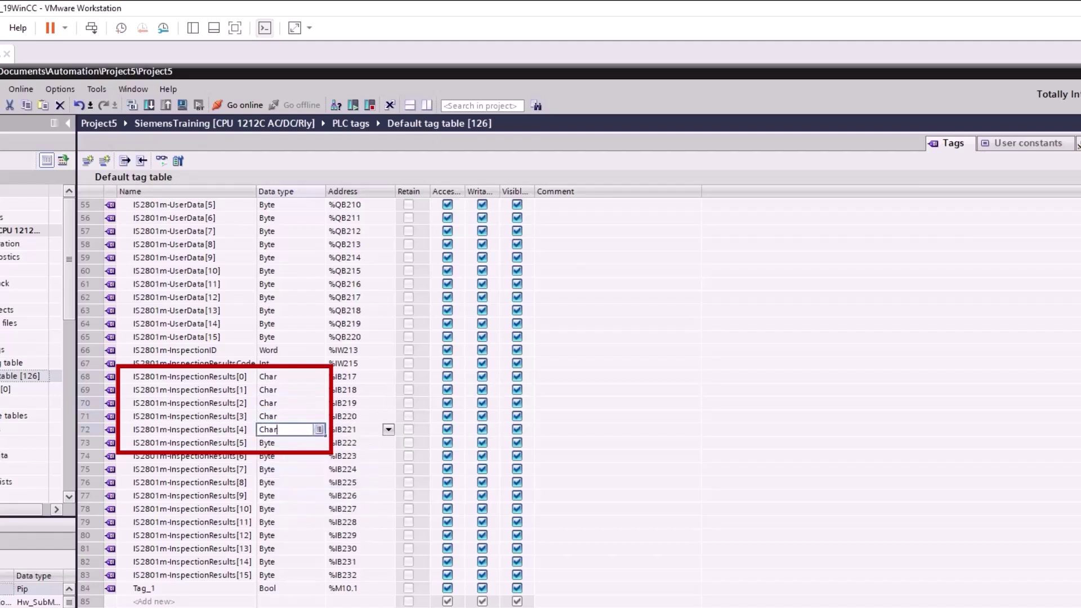
pyautogui.click(287, 443)
pyautogui.click(319, 442)
pyautogui.click(269, 496)
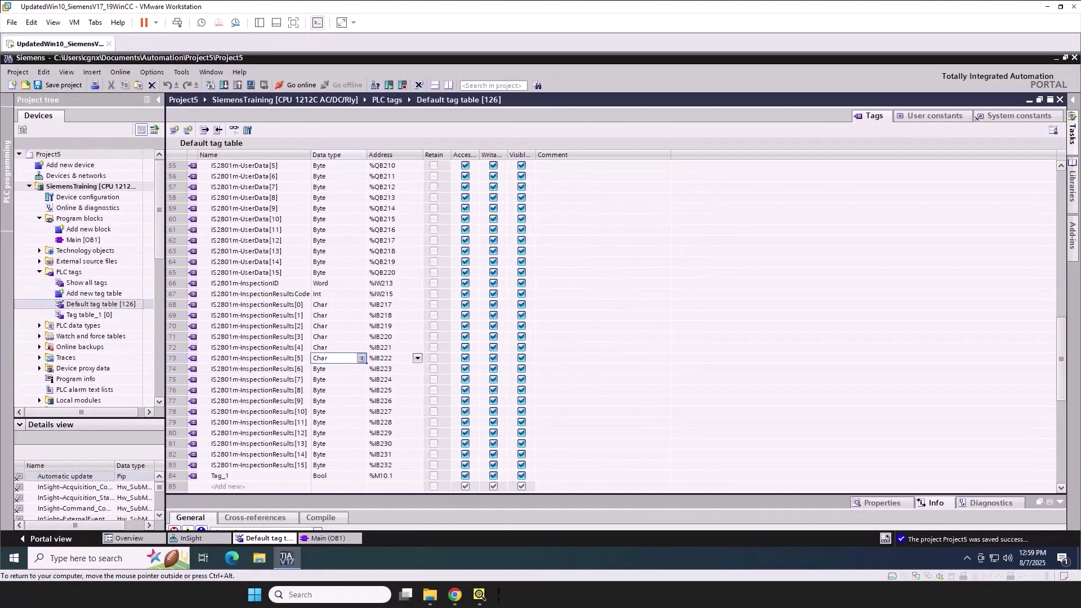
# - In Main [OB1] Network 4, insert a normally open contact tagged IS2801m-ResultsValid
pyautogui.click(324, 548)
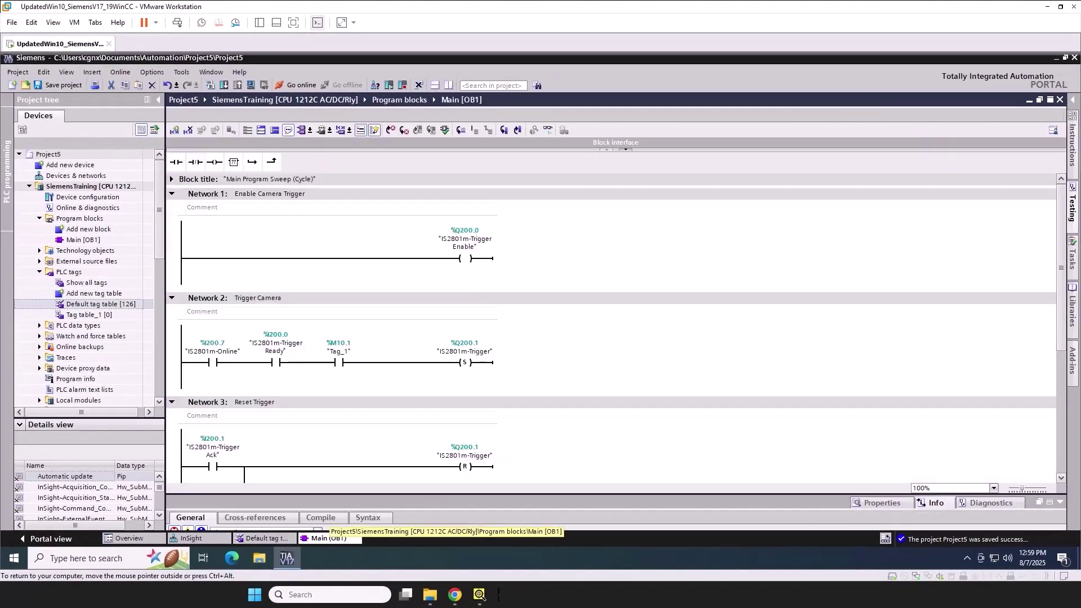
pyautogui.scroll(-5, 617, 338)
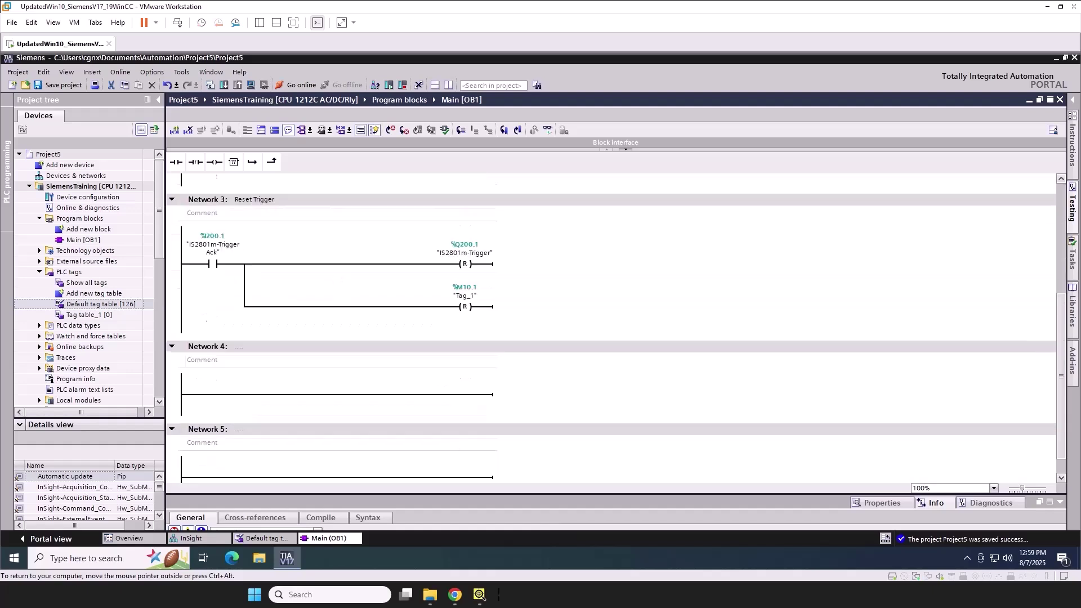
pyautogui.click(381, 324)
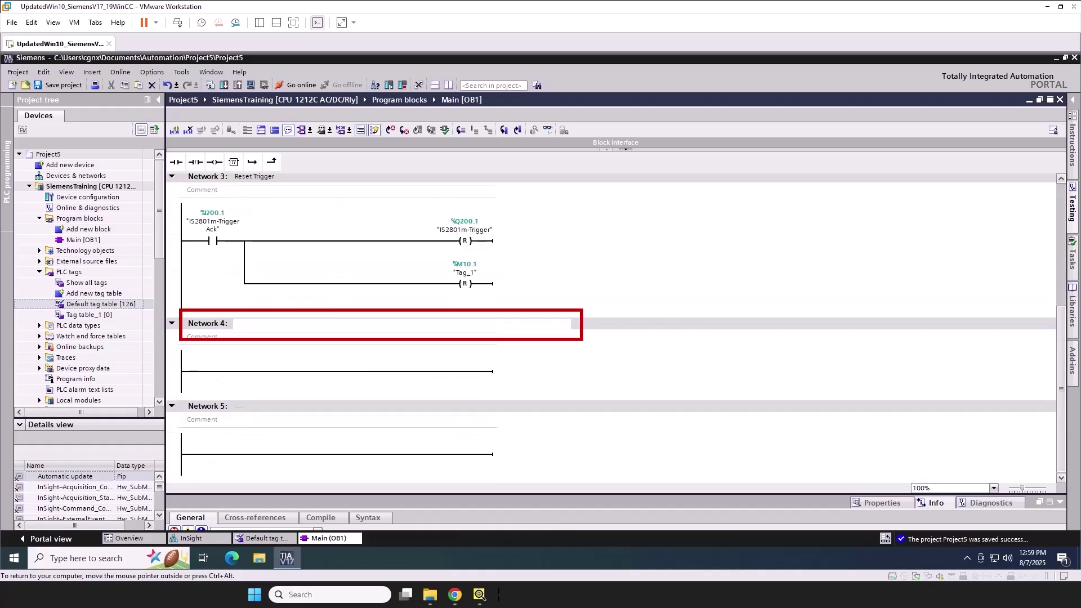
pyautogui.write('Results')
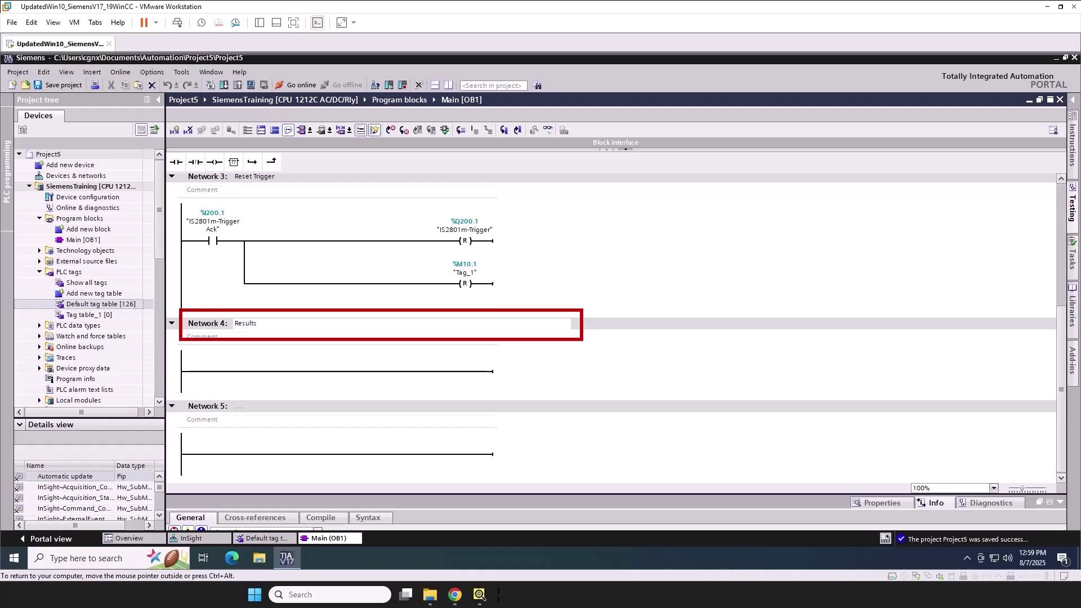
pyautogui.click(339, 372)
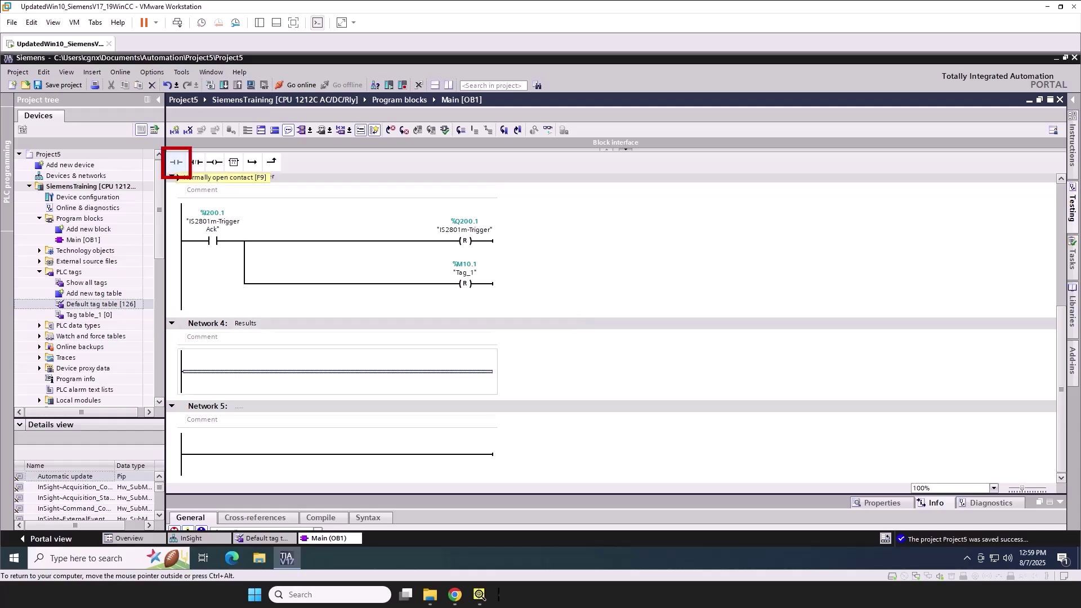
pyautogui.click(175, 162)
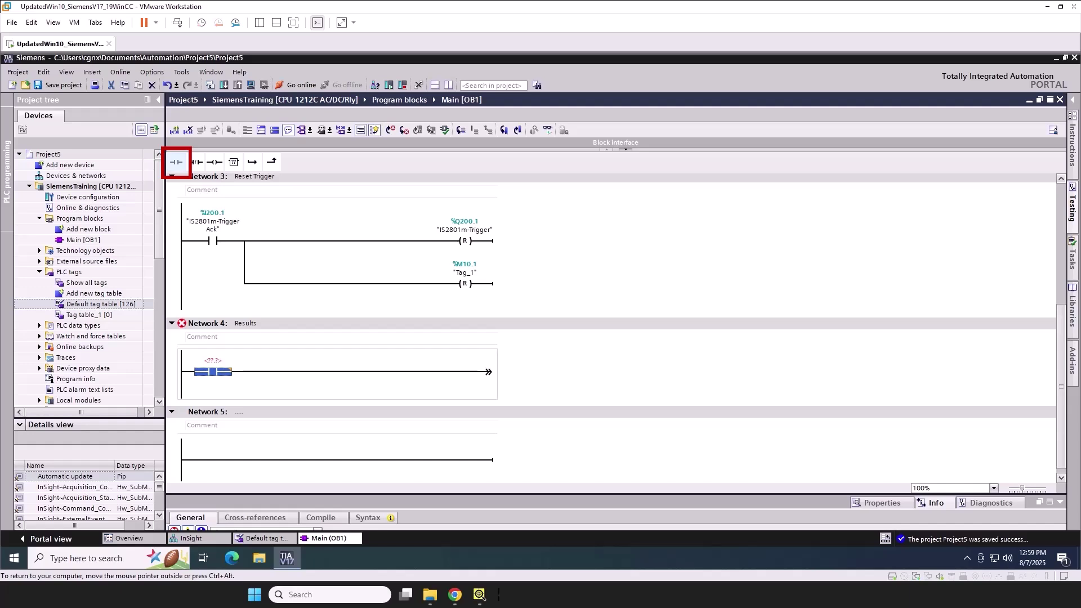
pyautogui.doubleClick(213, 361)
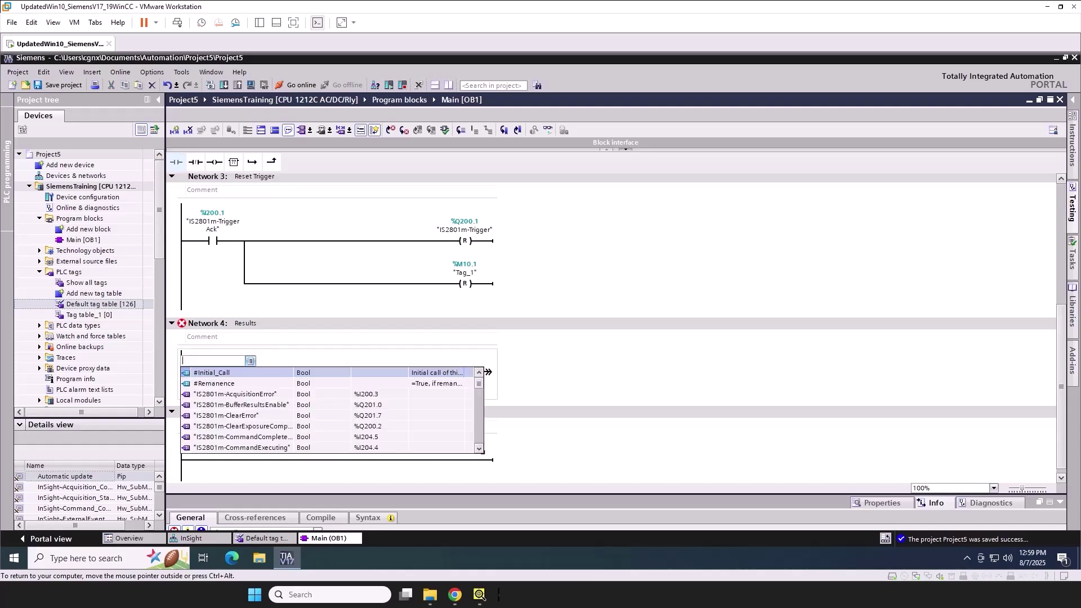
pyautogui.scroll(-10, 329, 410)
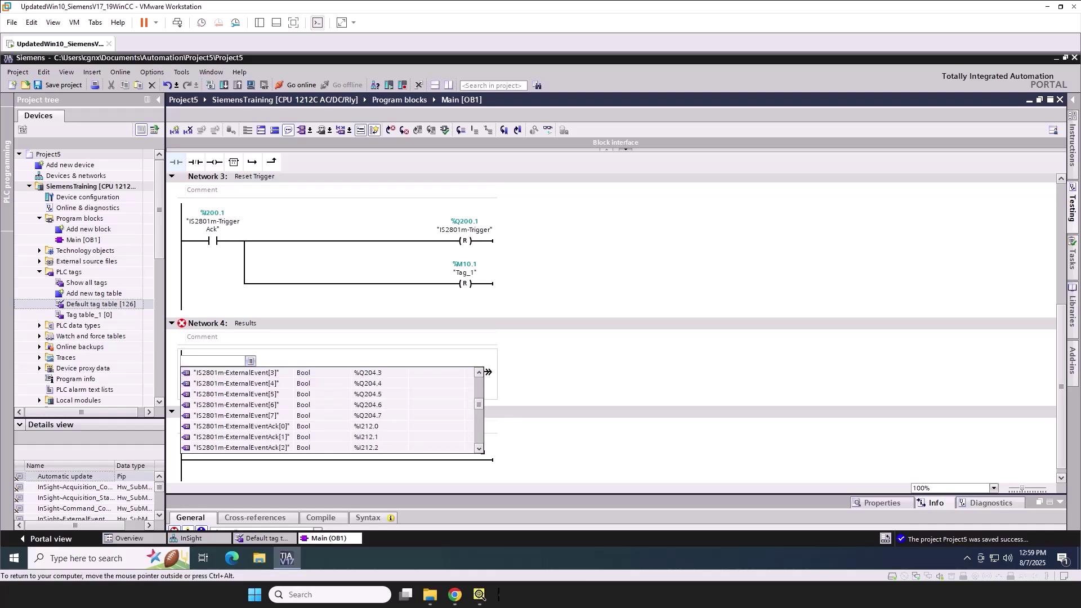
pyautogui.scroll(-6, 329, 410)
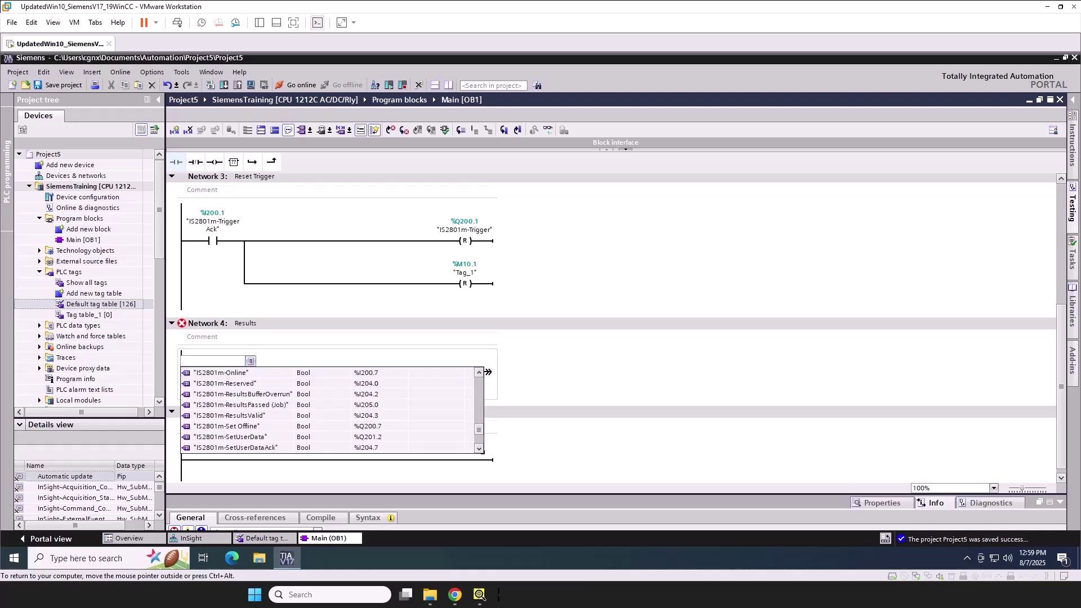
pyautogui.click(253, 410)
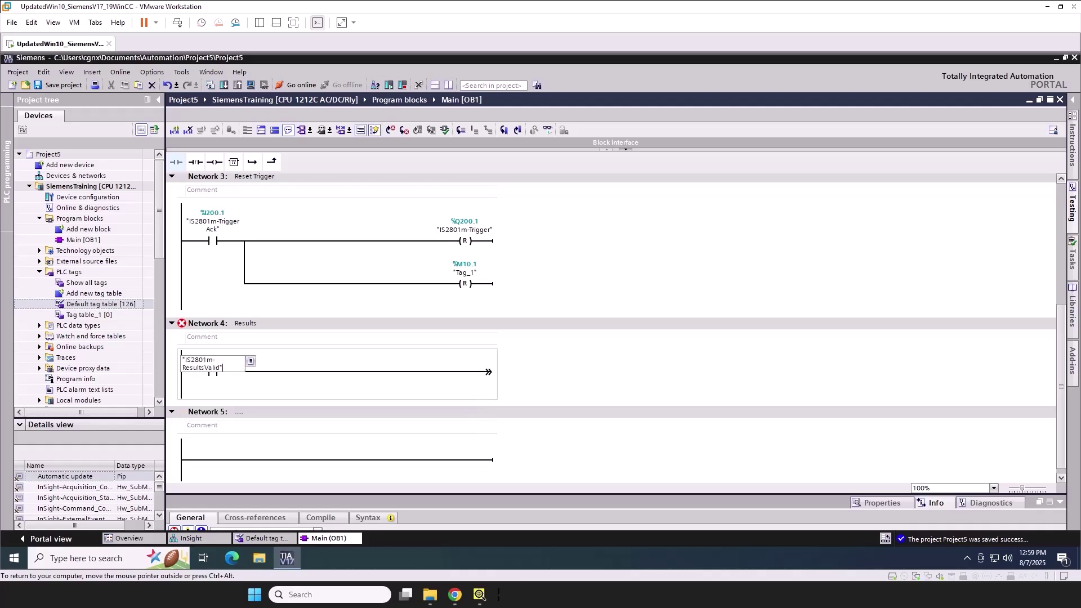
pyautogui.press('Return')
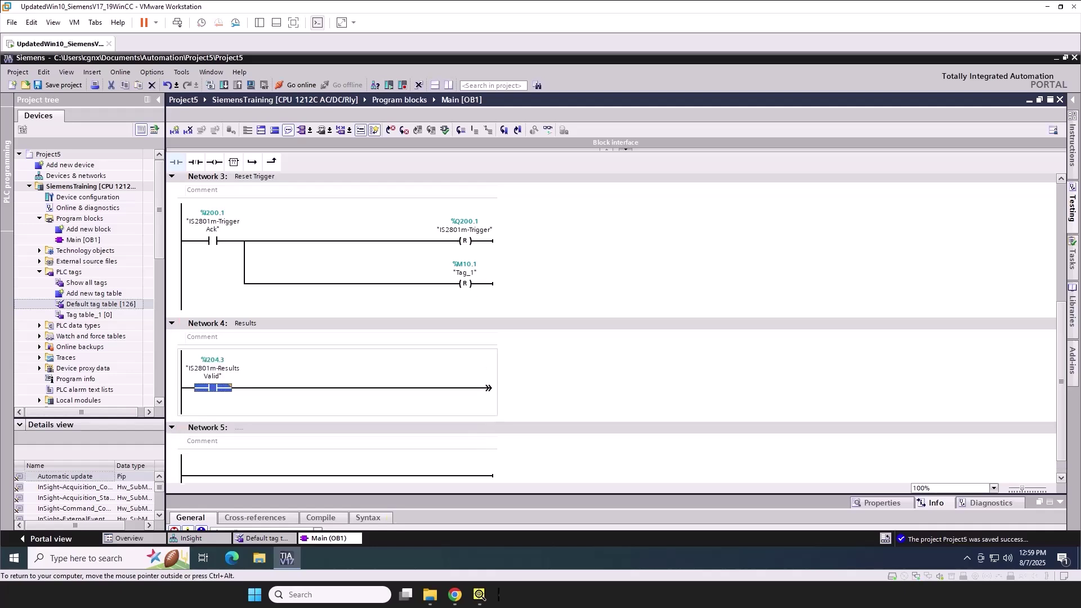
# - Add an output coil assigned to IS2801m-InspectionResultsAck and put the vision sensor online
pyautogui.click(215, 161)
pyautogui.doubleClick(464, 376)
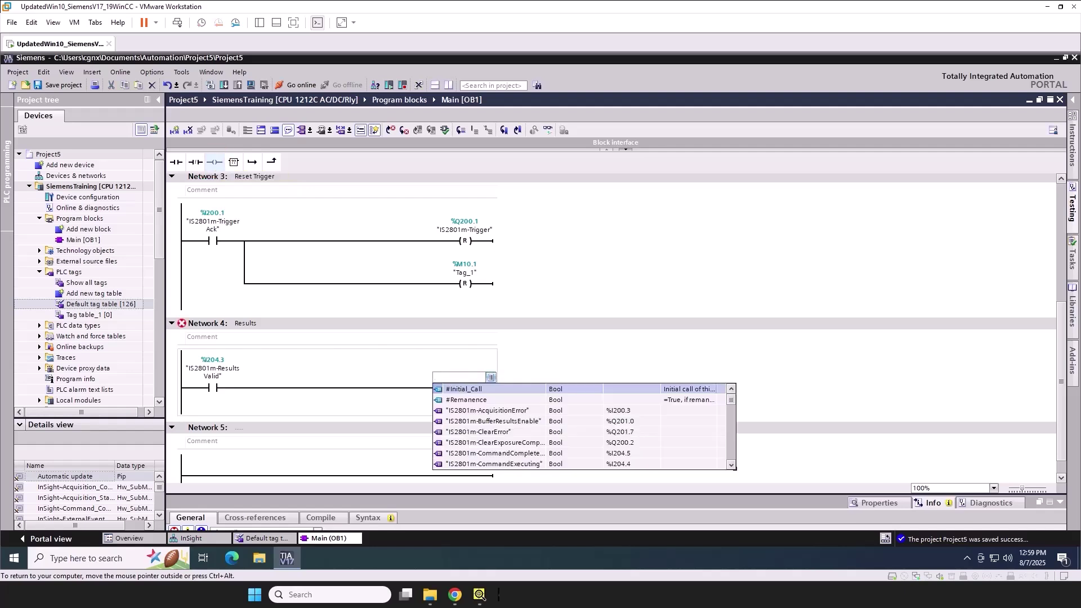
pyautogui.scroll(-5, 583, 426)
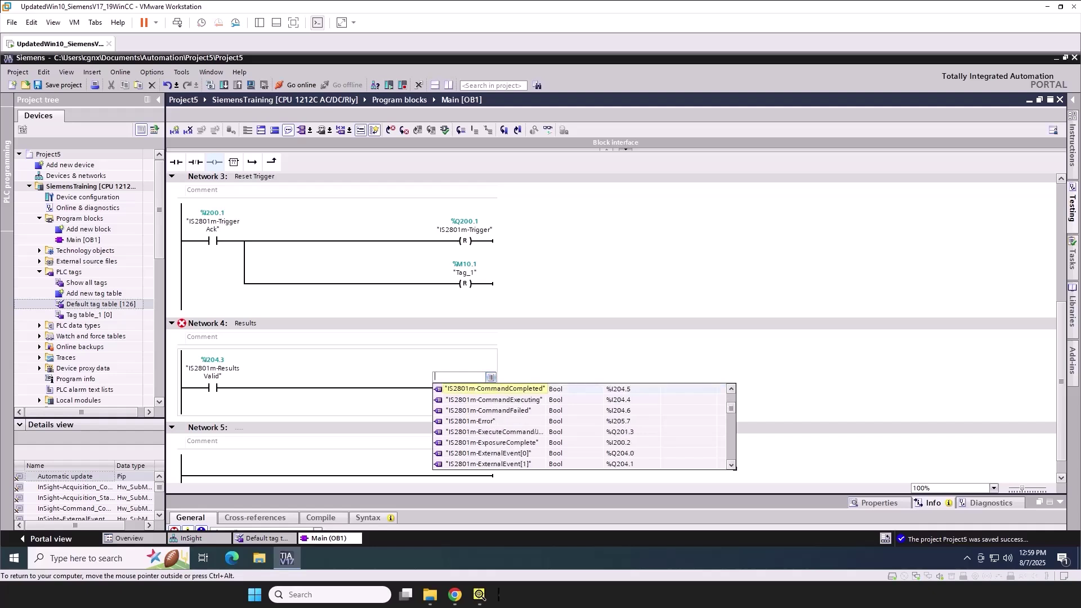
pyautogui.scroll(-3, 583, 426)
pyautogui.scroll(-4, 583, 426)
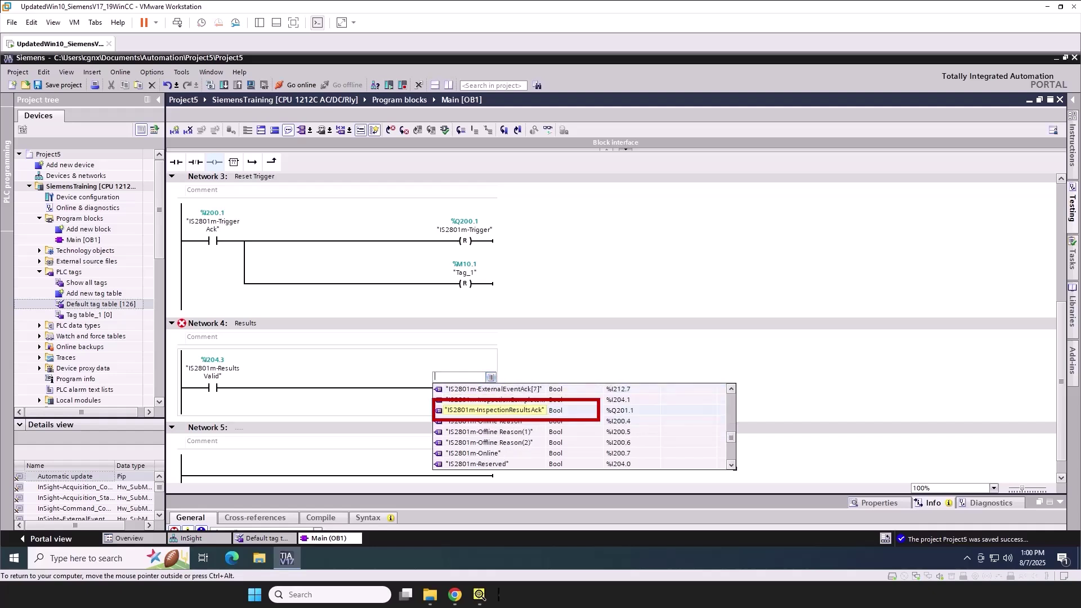
pyautogui.click(494, 410)
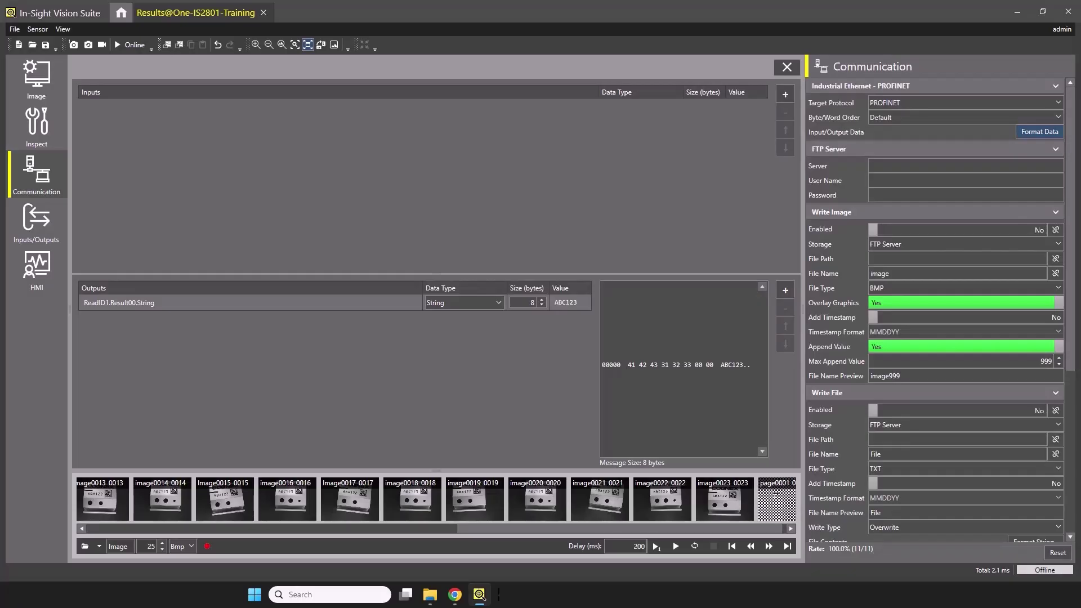
pyautogui.click(131, 44)
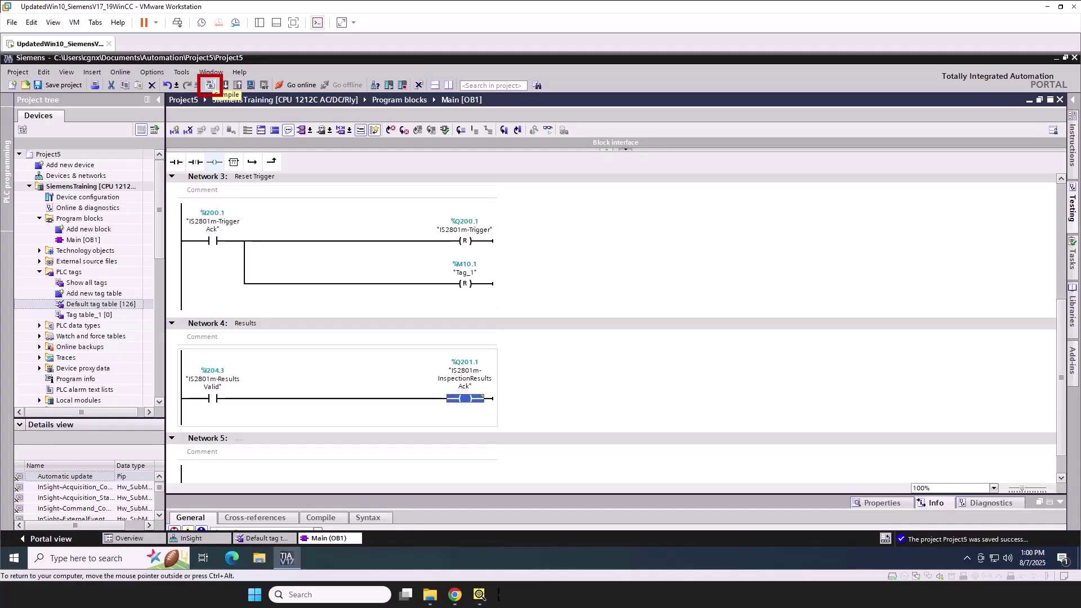
# - Compile, download to the SiemensTraining PLC via Load, and save the project
pyautogui.click(209, 85)
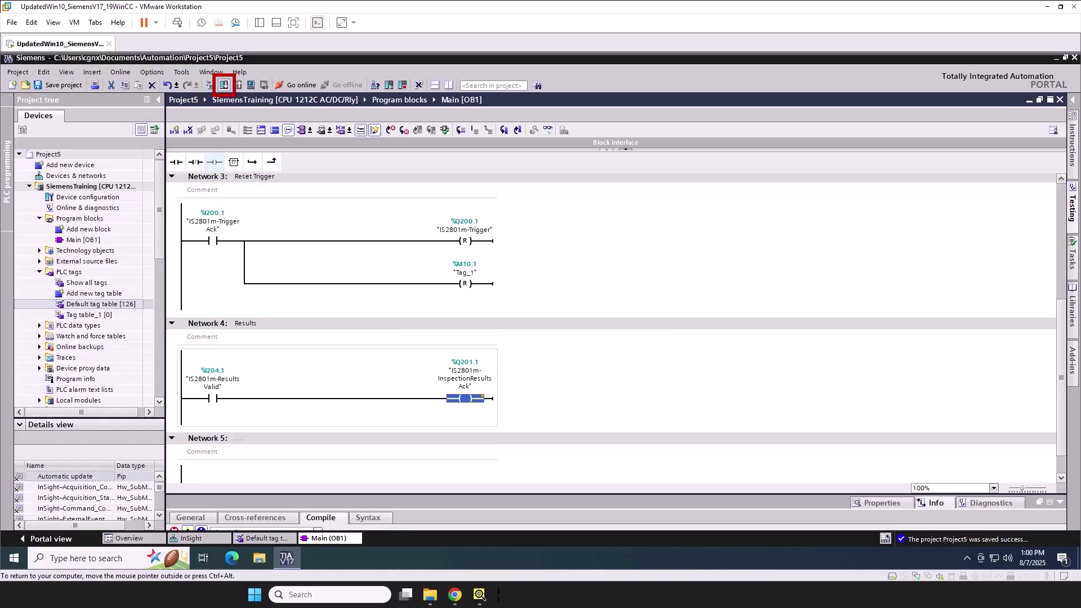
pyautogui.click(224, 85)
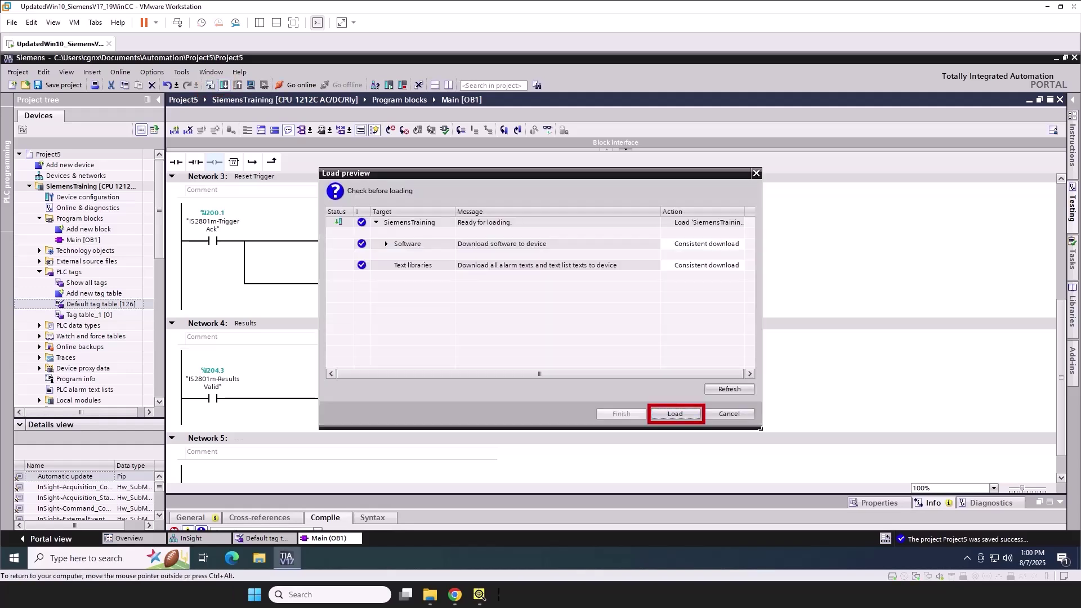
pyautogui.click(675, 413)
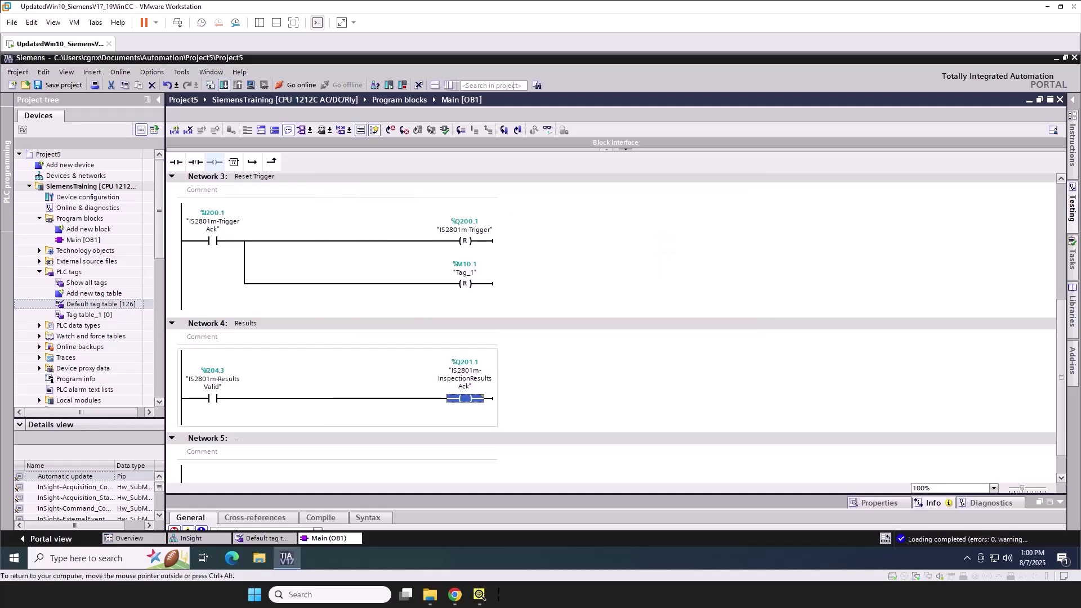
pyautogui.hotkey('ctrl', 's')
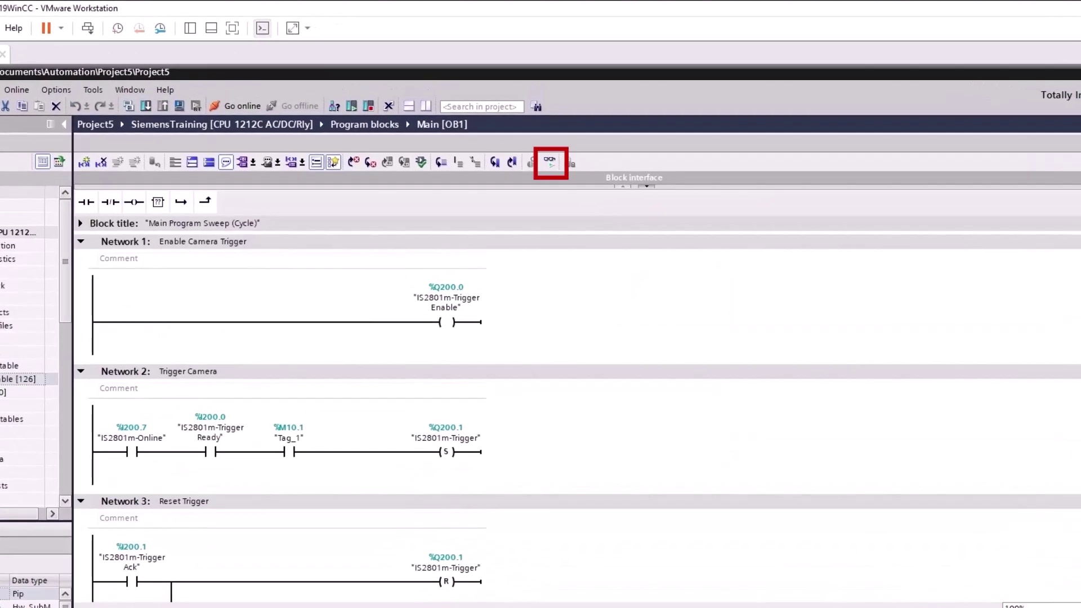
# - Turn on live monitoring of OB1 and bring up actions for the Tag_1 contact
pyautogui.click(550, 161)
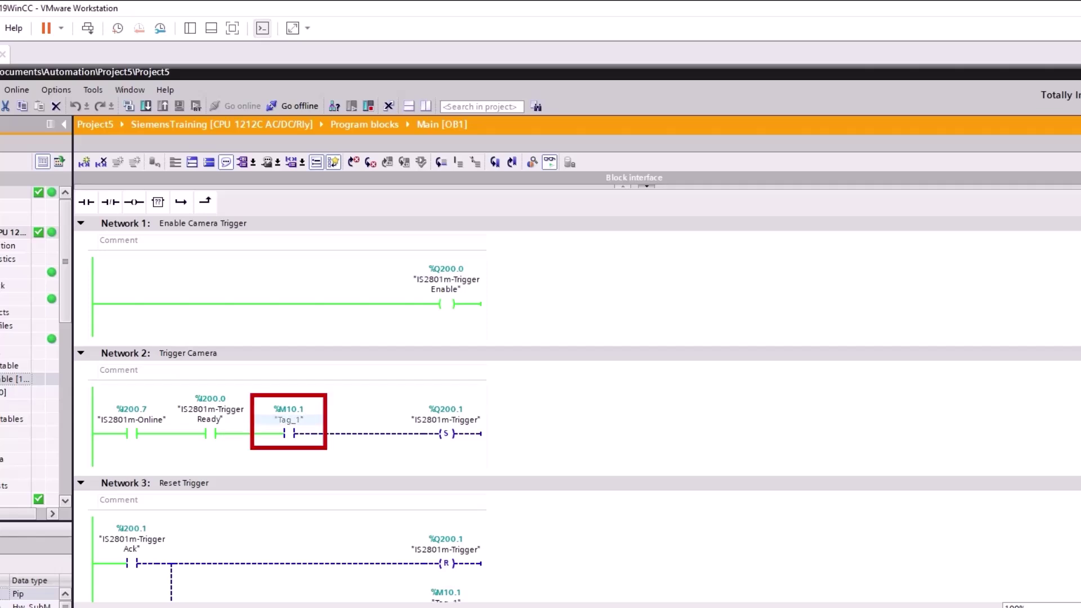
pyautogui.rightClick(287, 420)
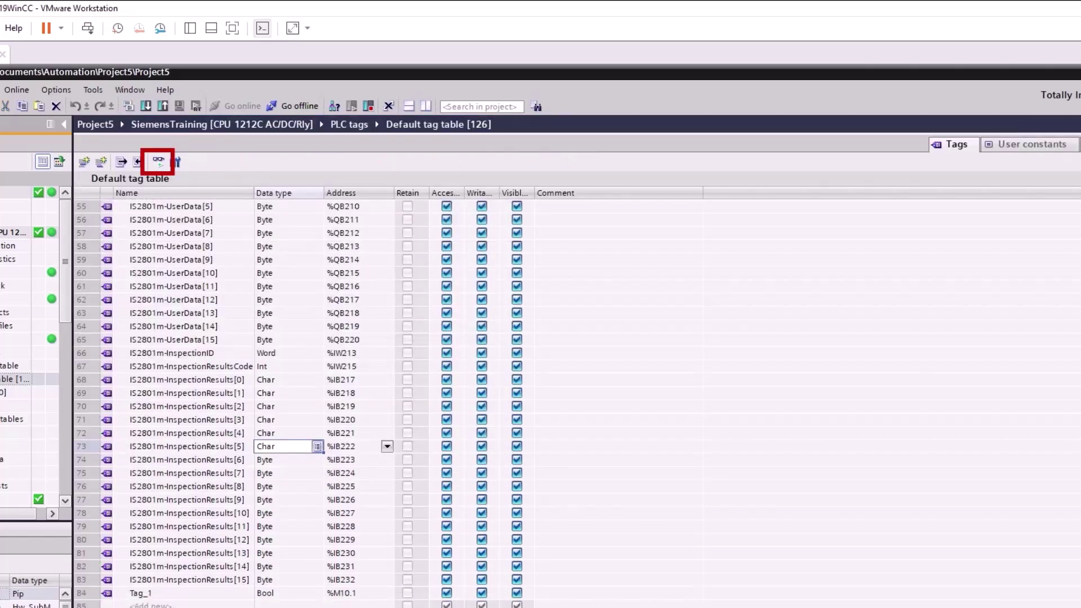
# - Monitor all tags live and modify Tag_1 to 1 to trigger the camera read
pyautogui.click(158, 161)
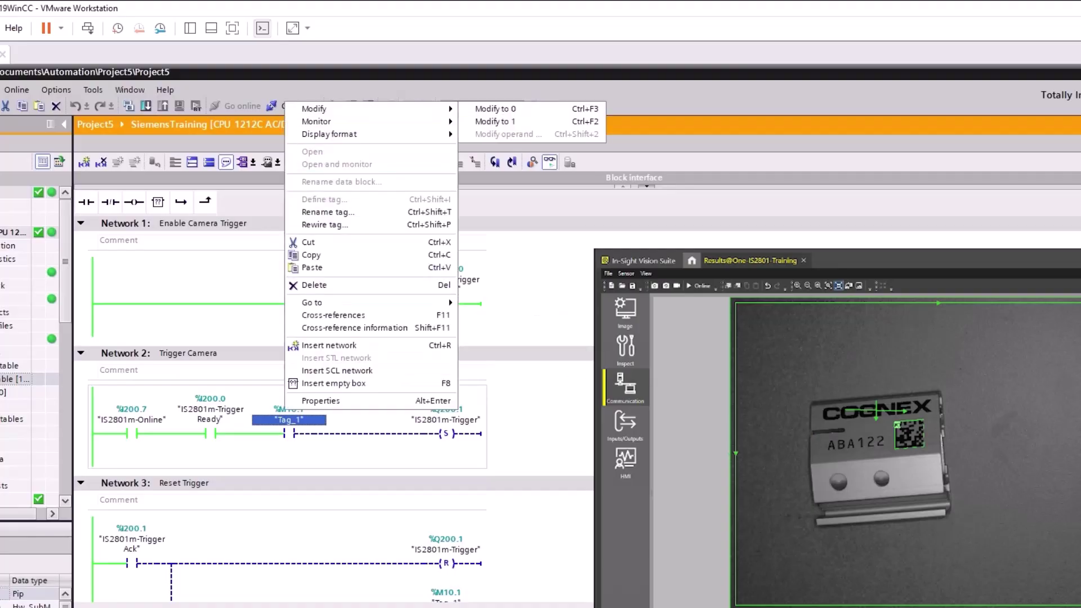
pyautogui.click(495, 121)
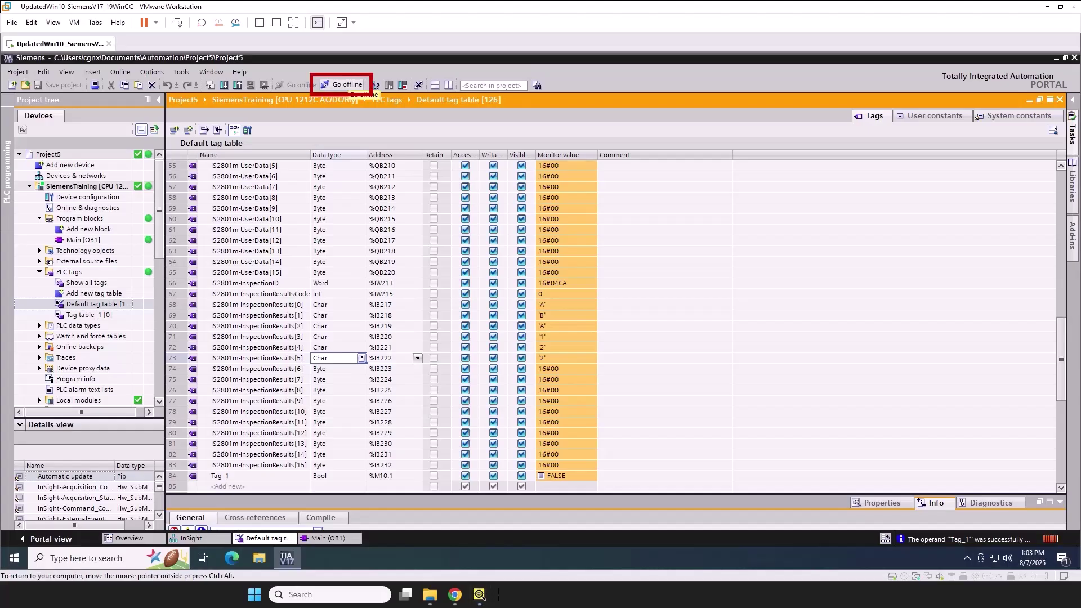
# - Go offline from the PLC after confirming InspectionResults read A, B, A, 1, 2, 2
pyautogui.click(347, 85)
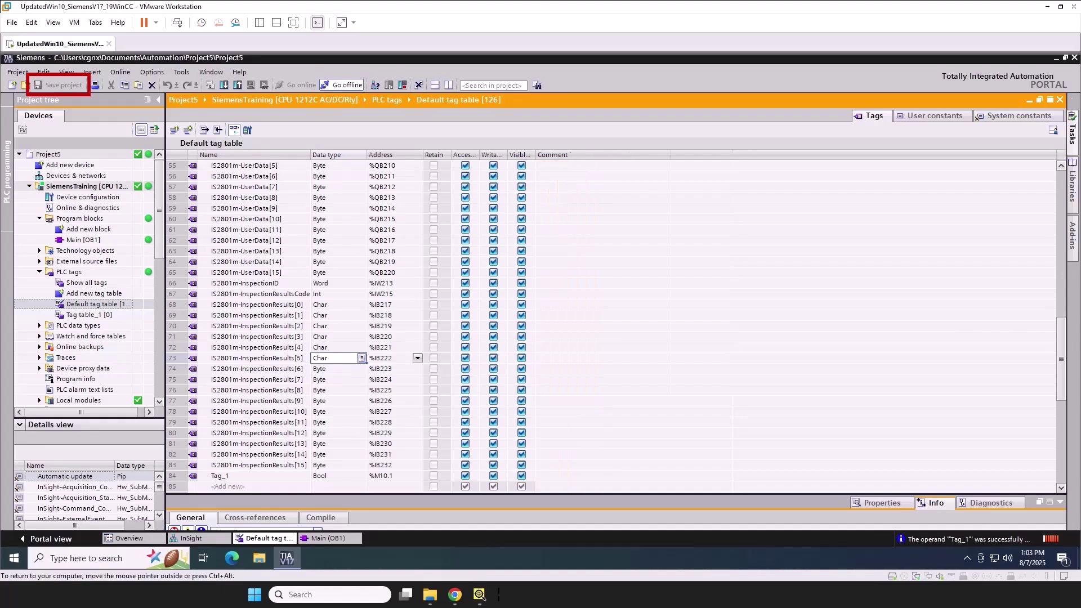